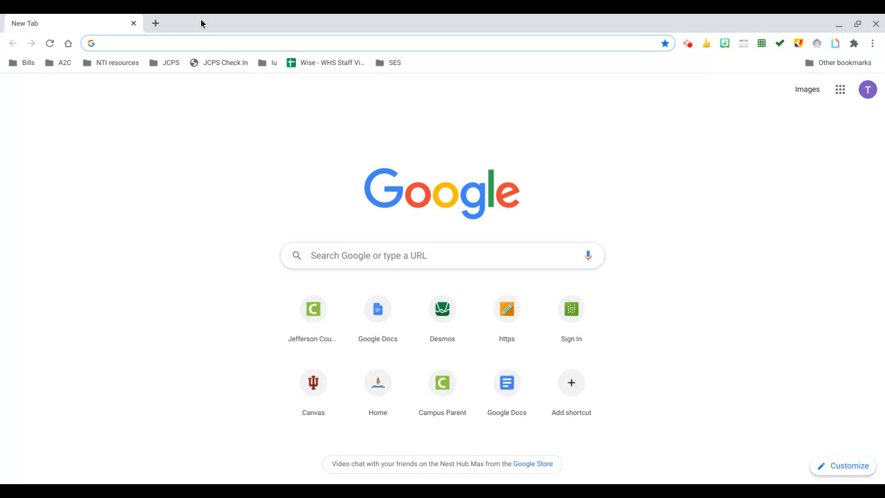
# Go to desmos.com and open the Graphing Calculator
pyautogui.write('desmos.com')
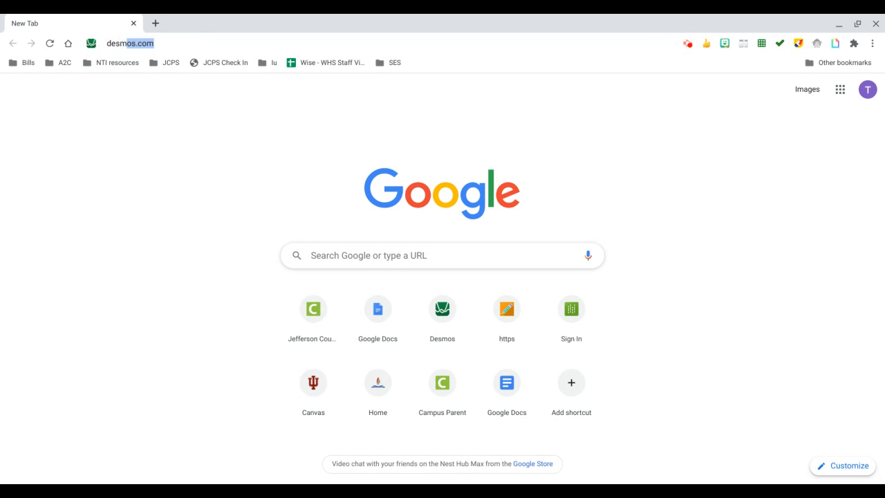
pyautogui.press('Return')
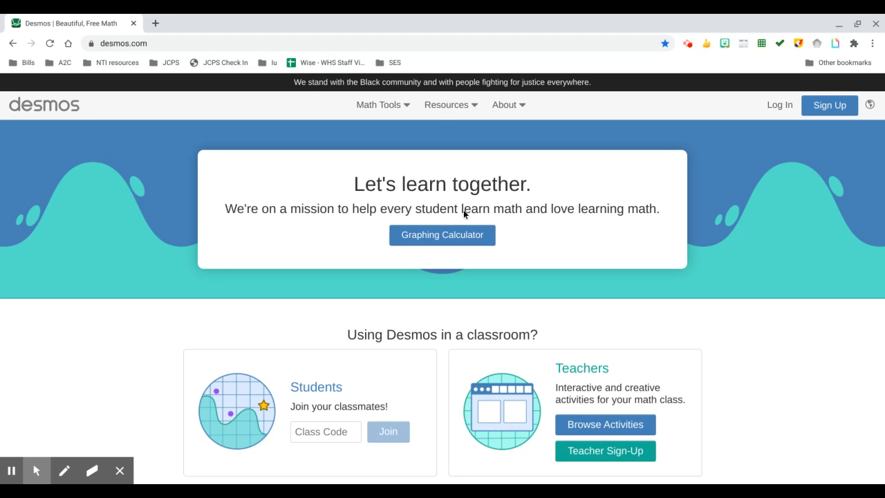
pyautogui.click(432, 226)
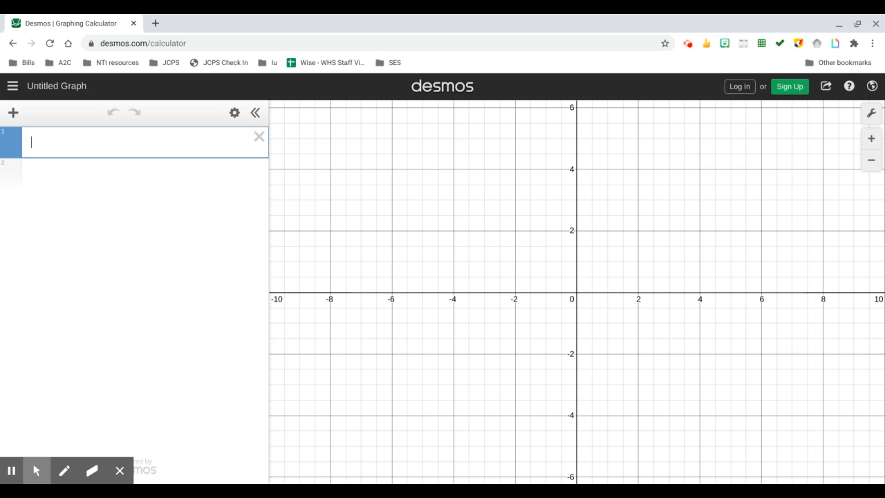
# Graph the equations y = 2x + 3 and 3x − 5y = 6 as two separate expressions
pyautogui.write('y = 2x + 3')
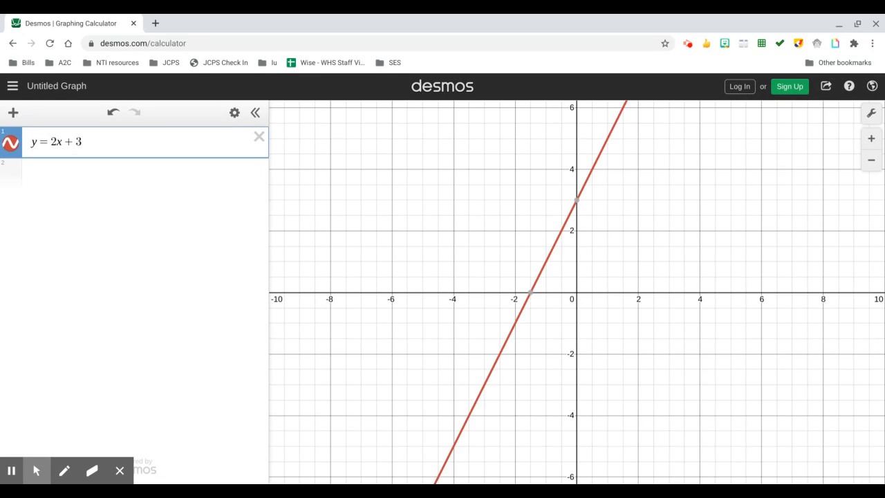
pyautogui.click(208, 181)
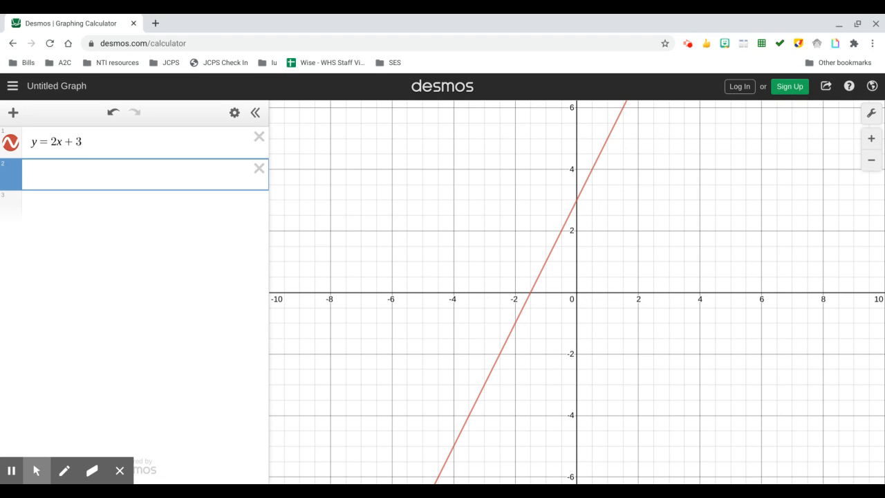
pyautogui.write('3x')
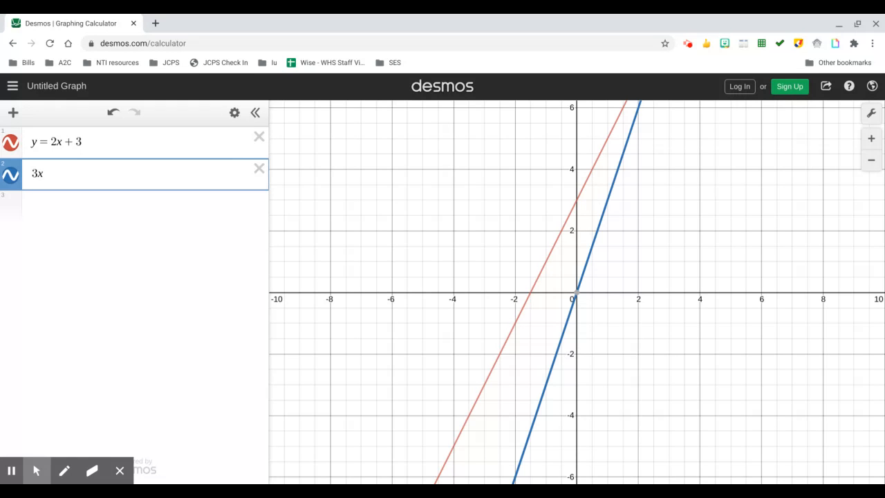
pyautogui.write('-5')
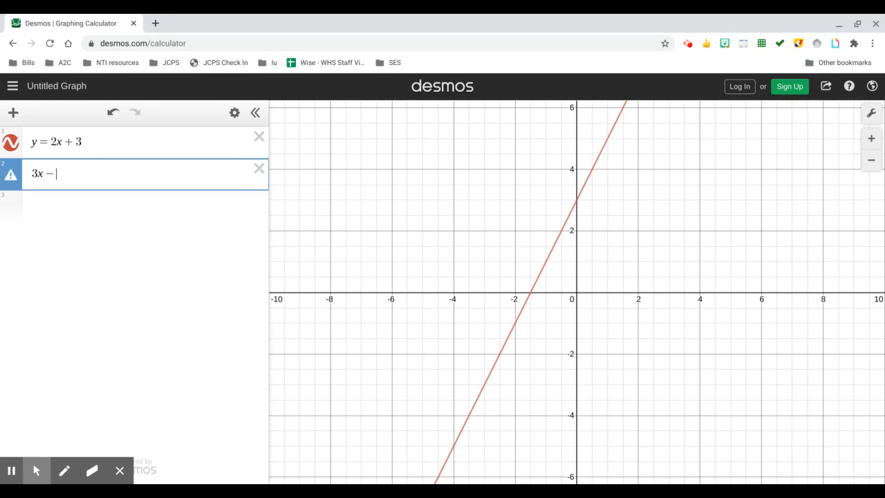
pyautogui.write('y=6')
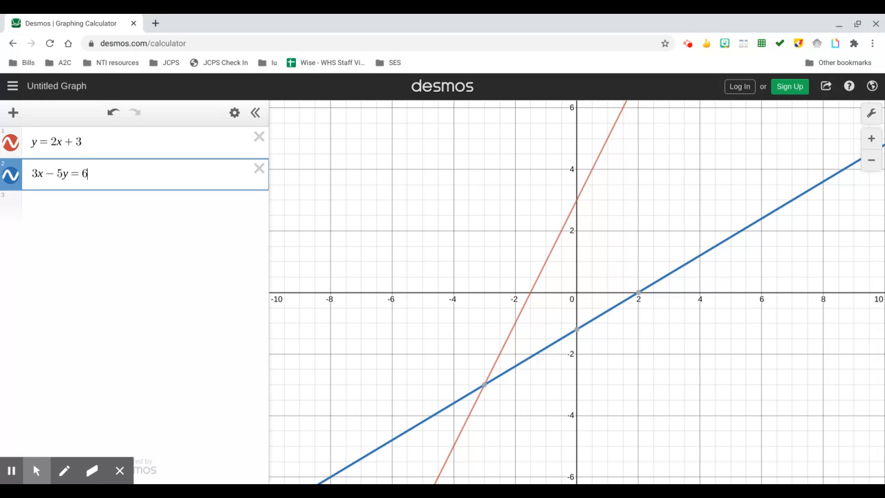
# Show the coordinates of the x-intercept and y-intercept of the line 3x − 5y = 6
pyautogui.click(639, 295)
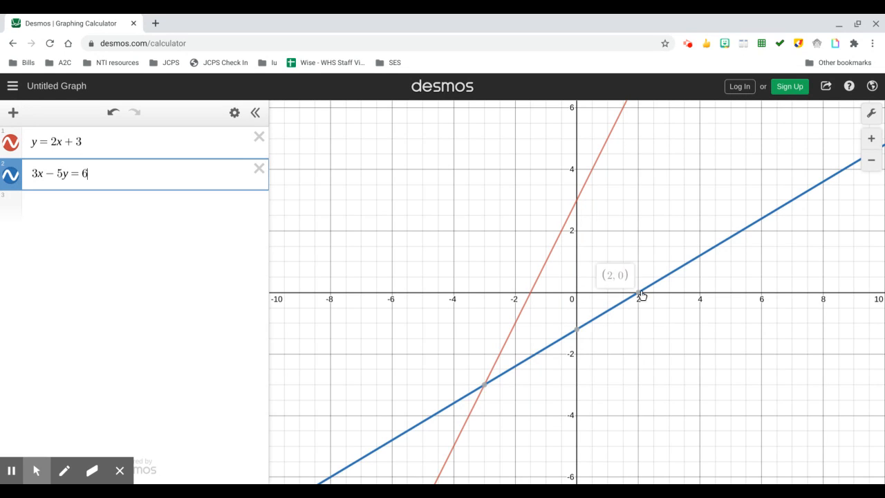
pyautogui.click(577, 329)
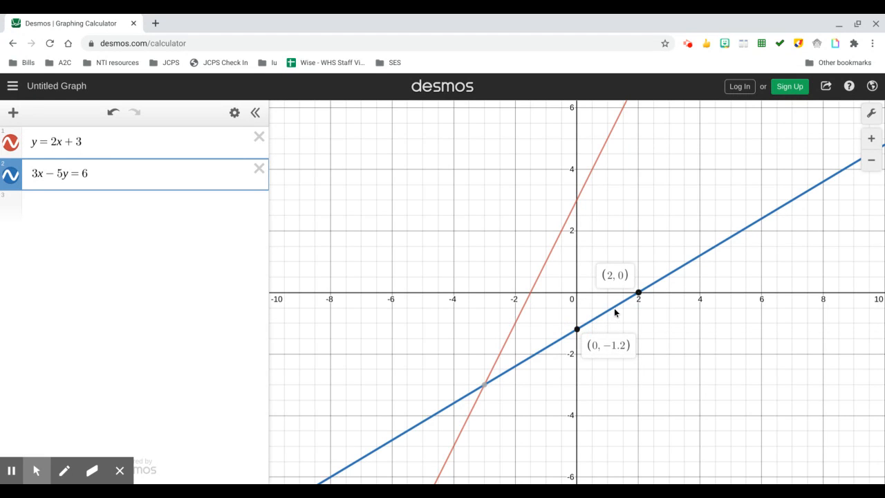
pyautogui.moveTo(653, 286); pyautogui.dragTo(726, 239)
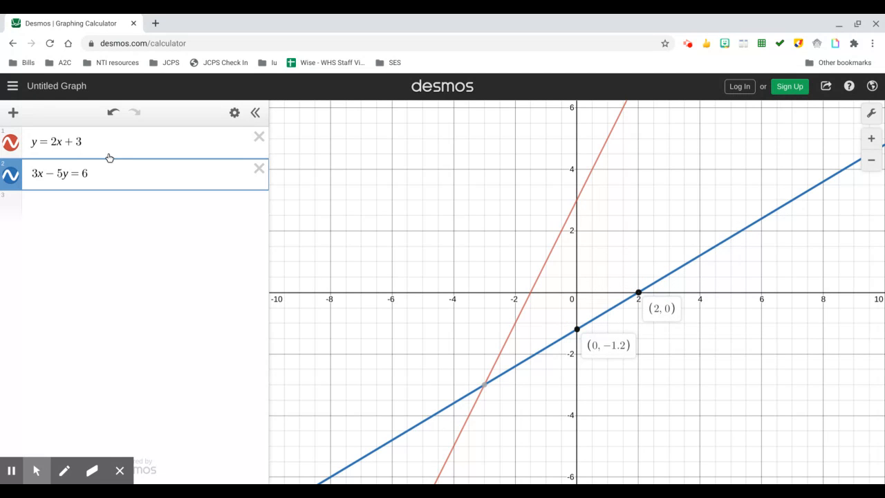
# Try turning 3x − 5y = 6 into the inequality 3x − 5y > 6, and restore the equals sign
pyautogui.click(78, 173)
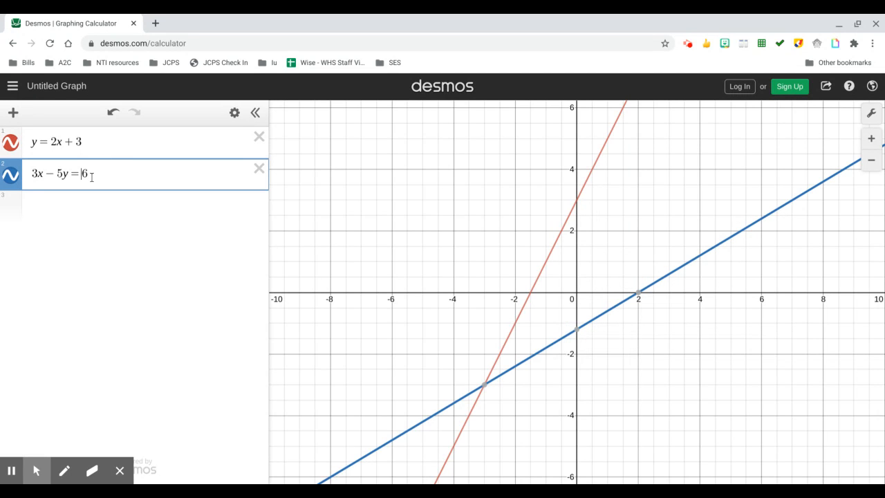
pyautogui.press('BackSpace')
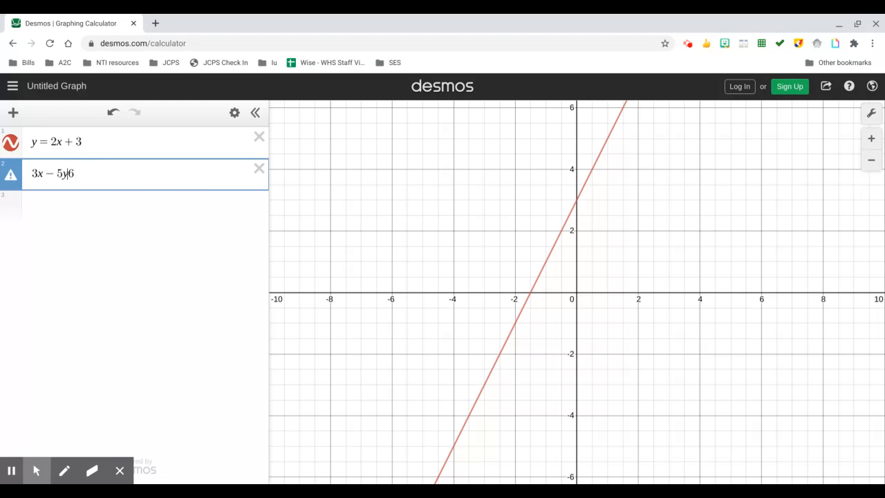
pyautogui.write('>')
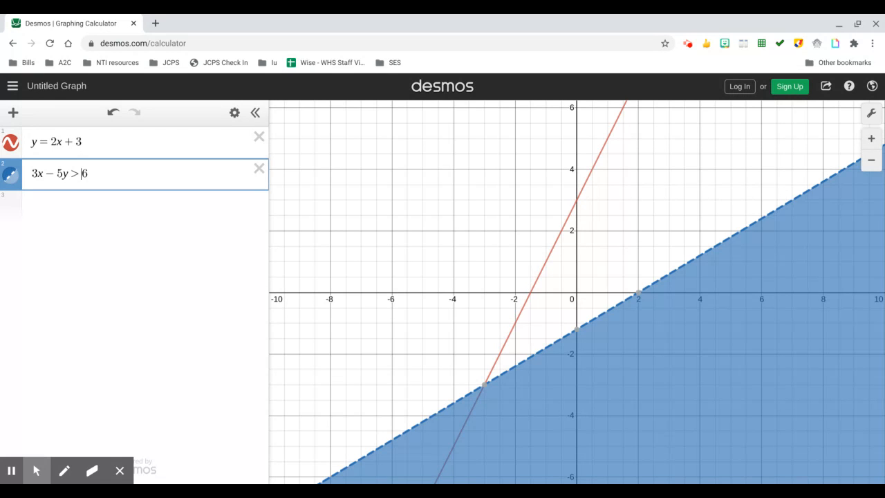
pyautogui.write('=')
pyautogui.press('BackSpace')
pyautogui.write('=')
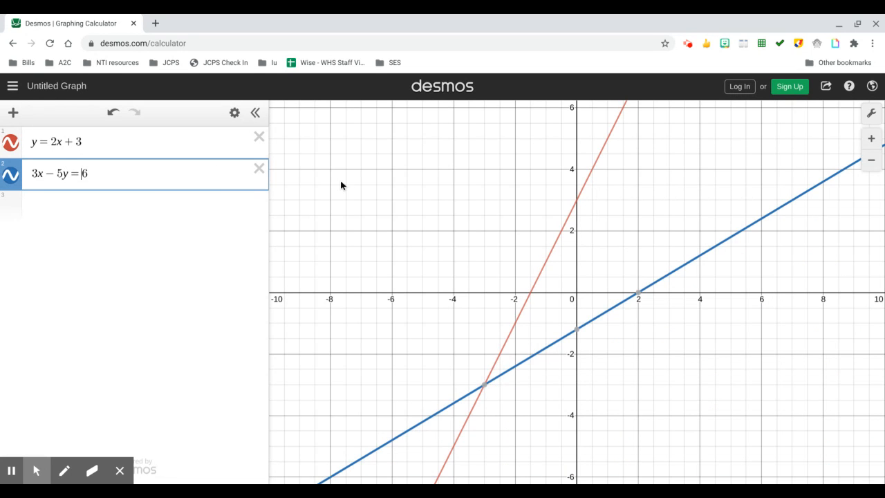
# Make the 3x − 5y = 6 line green and dashed, and convert y = 2x + 3 to a table of values
pyautogui.click(234, 112)
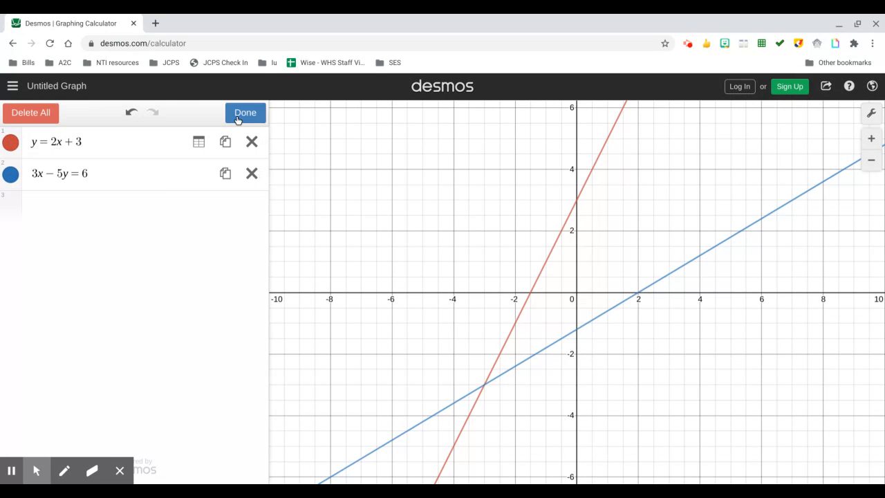
pyautogui.click(8, 178)
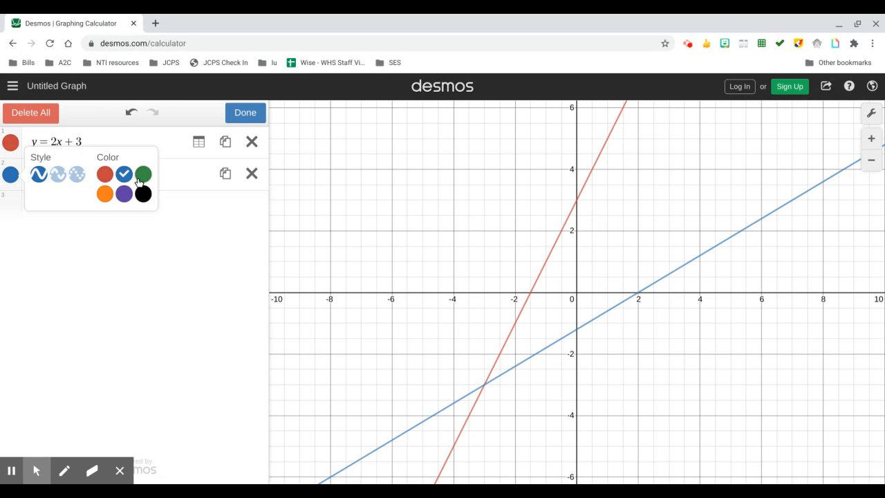
pyautogui.click(138, 177)
pyautogui.click(77, 175)
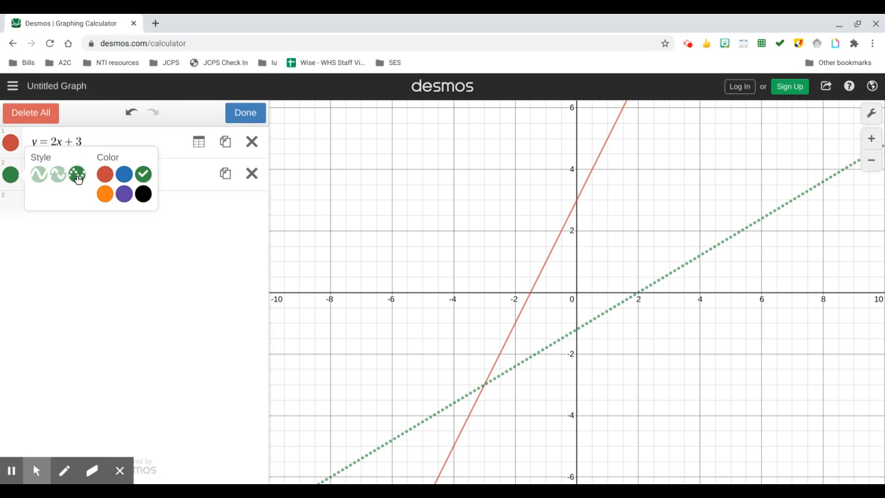
pyautogui.click(58, 175)
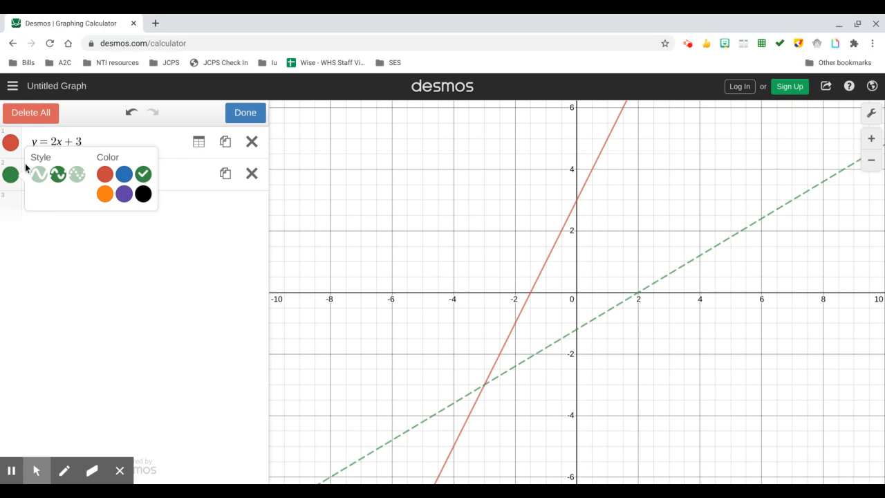
pyautogui.click(188, 154)
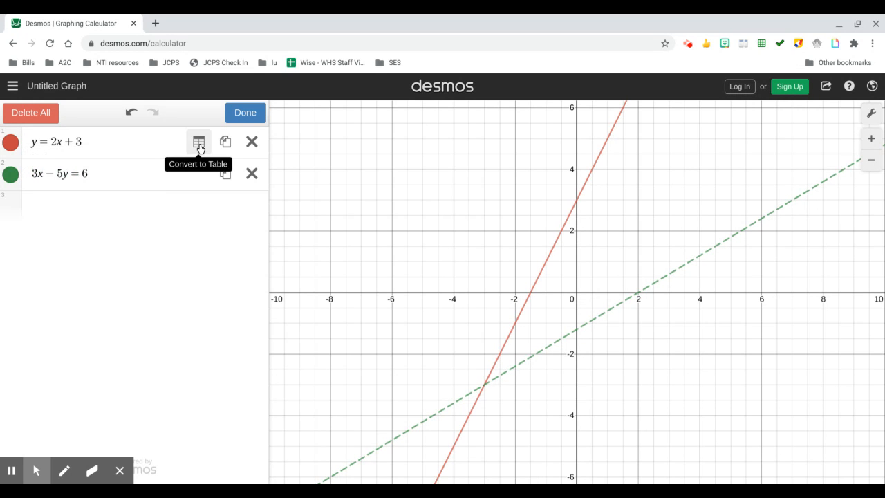
pyautogui.click(199, 142)
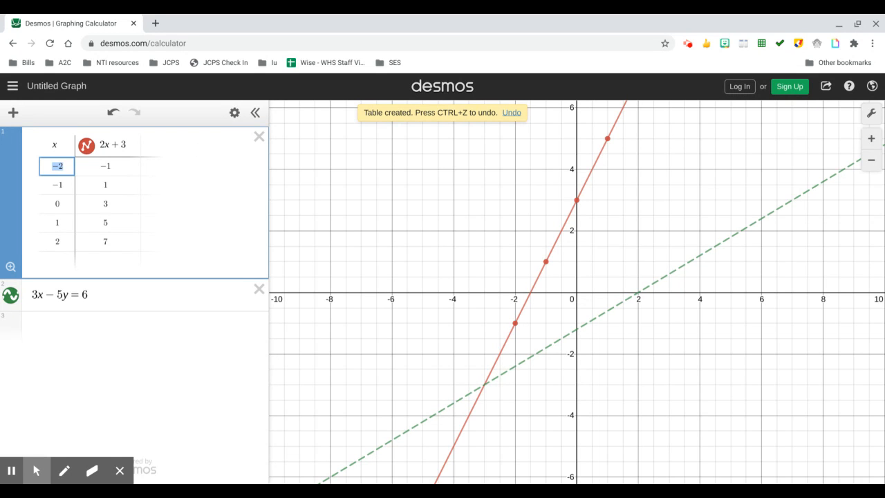
# Graph y = x² in a new expression below 3x − 5y = 6, using an exponent instead of xx
pyautogui.click(100, 332)
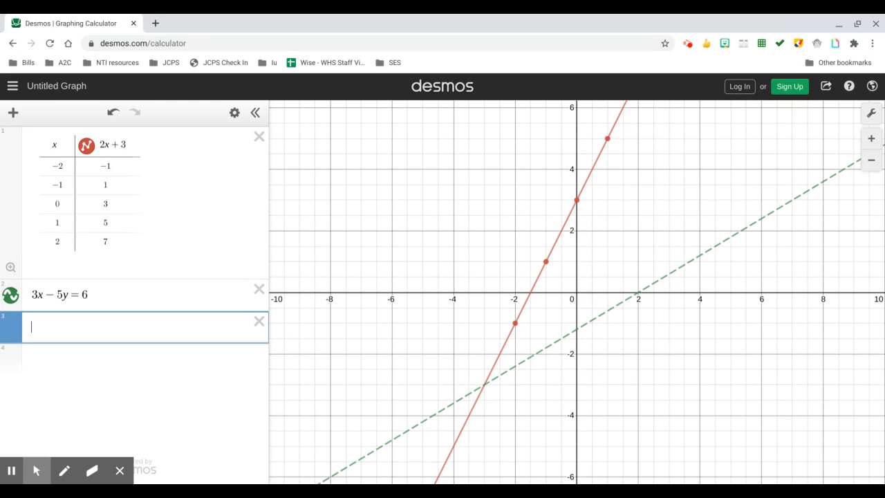
pyautogui.write('y = xx')
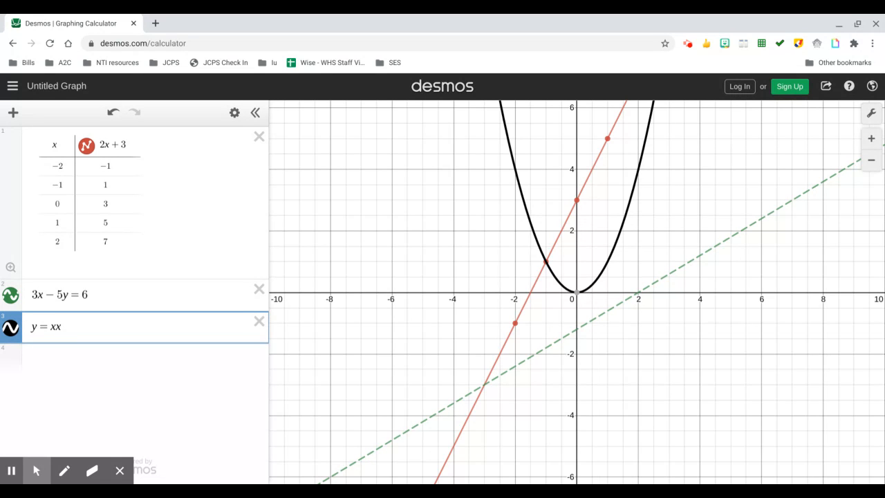
pyautogui.press('BackSpace')
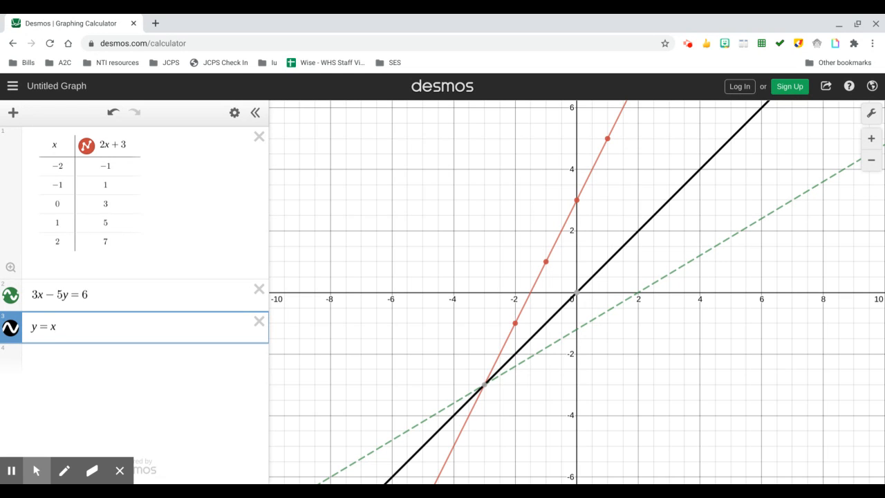
pyautogui.write('^')
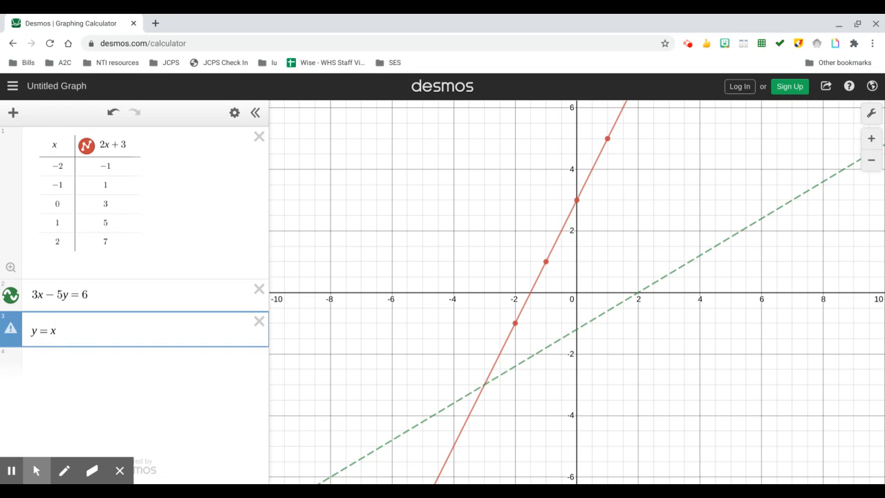
pyautogui.write('2')
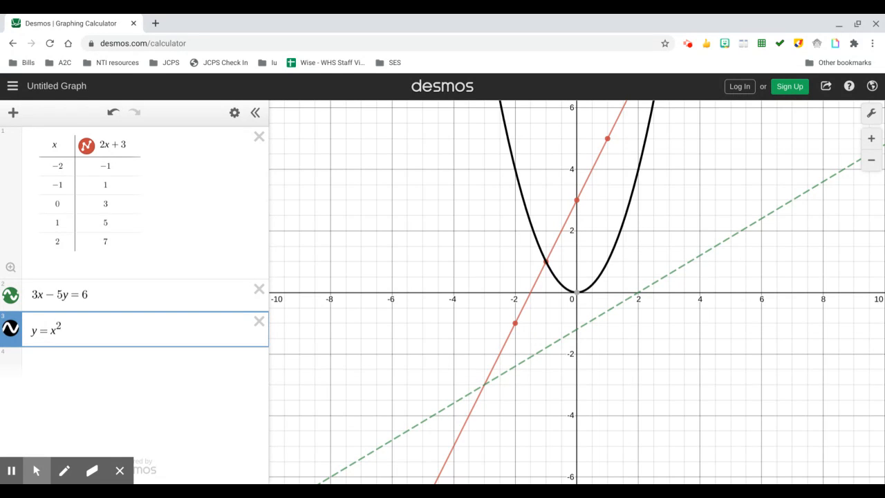
# Try the fraction y = x/3 in the third expression, and replace it with a minus sign after the equals sign
pyautogui.press('BackSpace')
pyautogui.press('BackSpace')
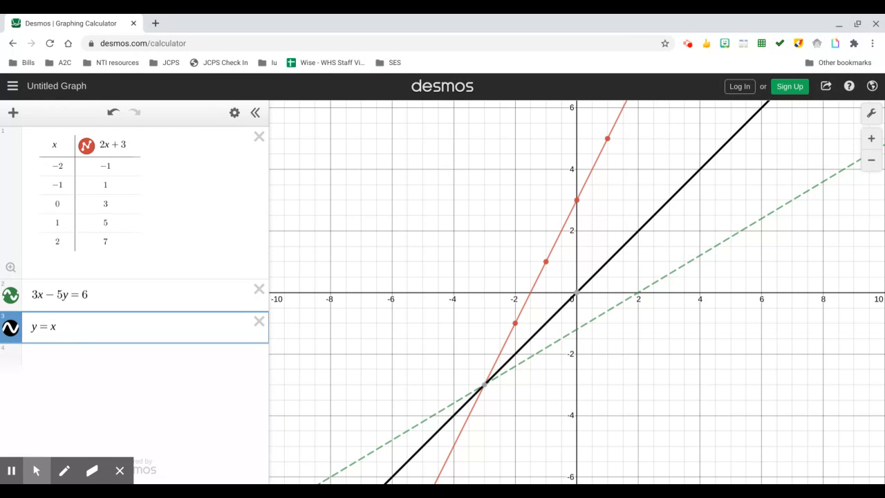
pyautogui.write('/3')
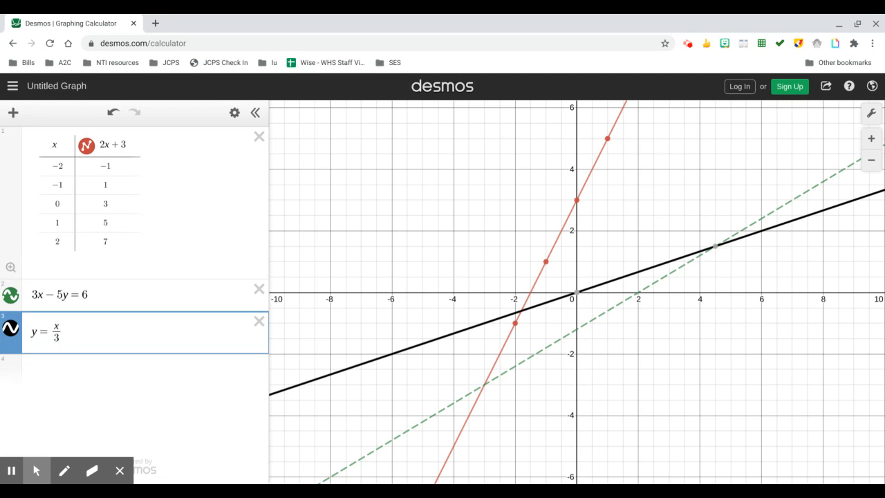
pyautogui.press('BackSpace')
pyautogui.press('BackSpace')
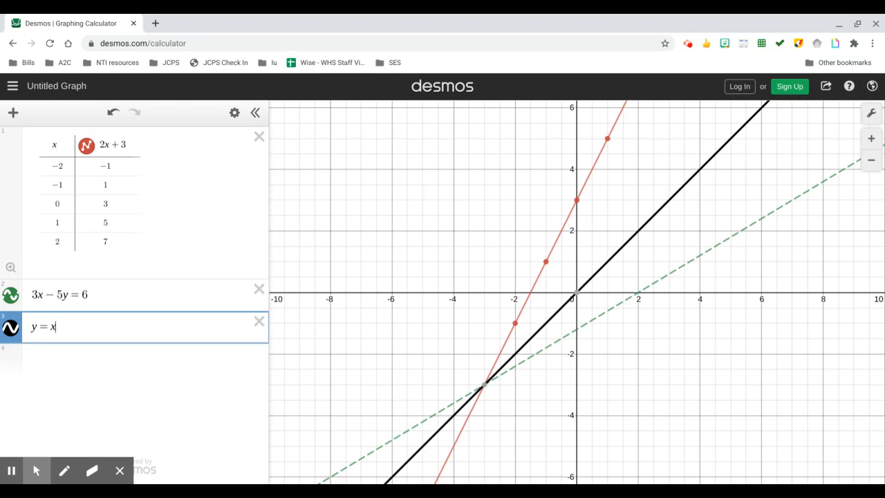
pyautogui.press('BackSpace')
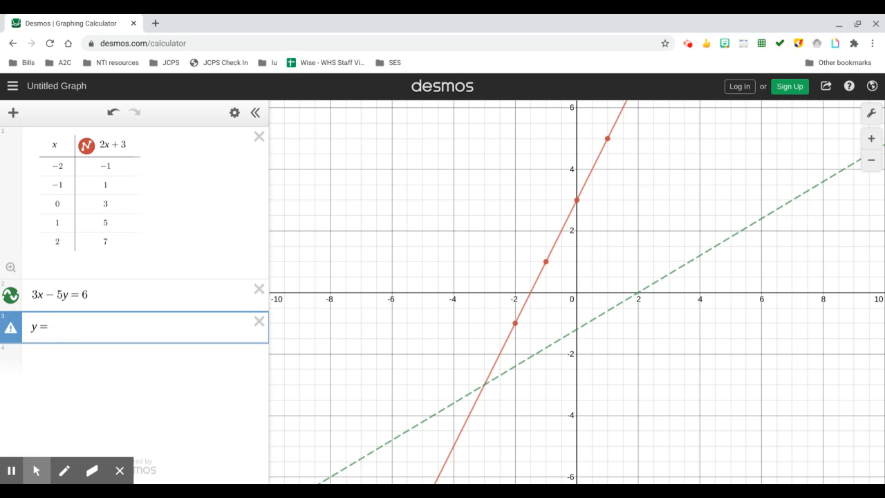
pyautogui.write('-')
# Open the Desmos home page in a new tab and launch the Scientific Calculator from it
pyautogui.click(458, 89)
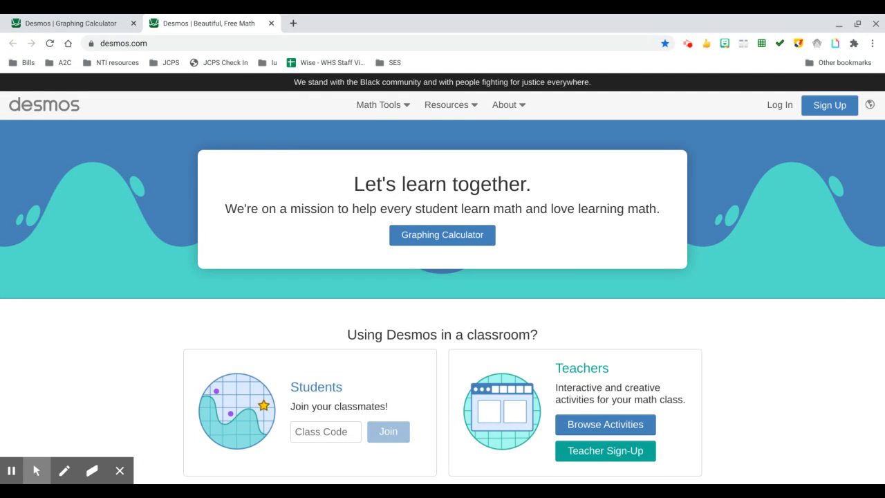
pyautogui.click(403, 110)
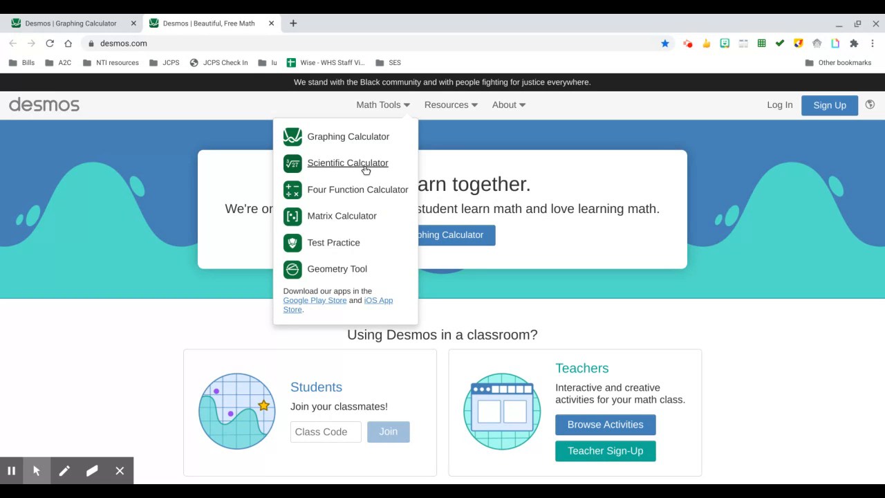
pyautogui.click(365, 168)
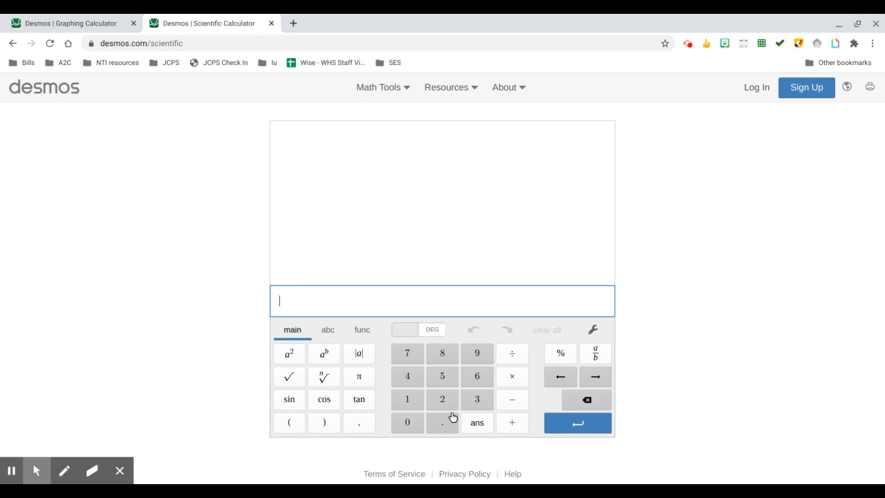
# View the scientific calculator's letter keypad and its function keypad
pyautogui.click(327, 331)
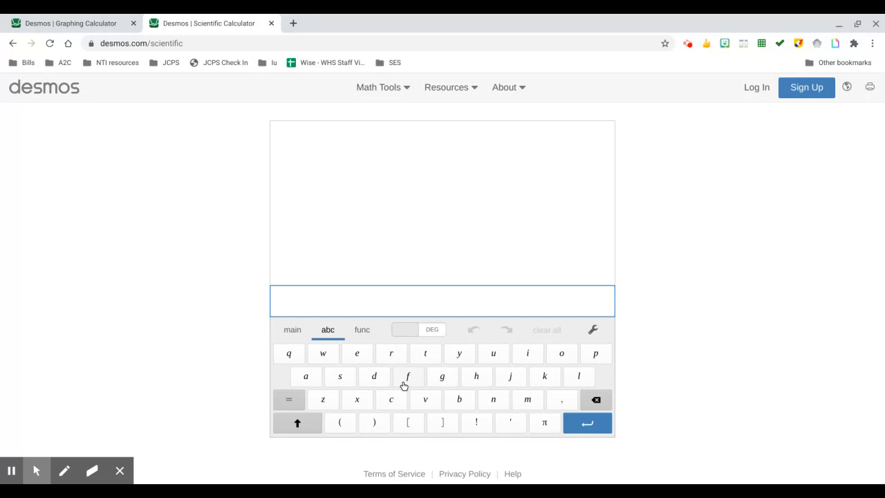
pyautogui.click(363, 331)
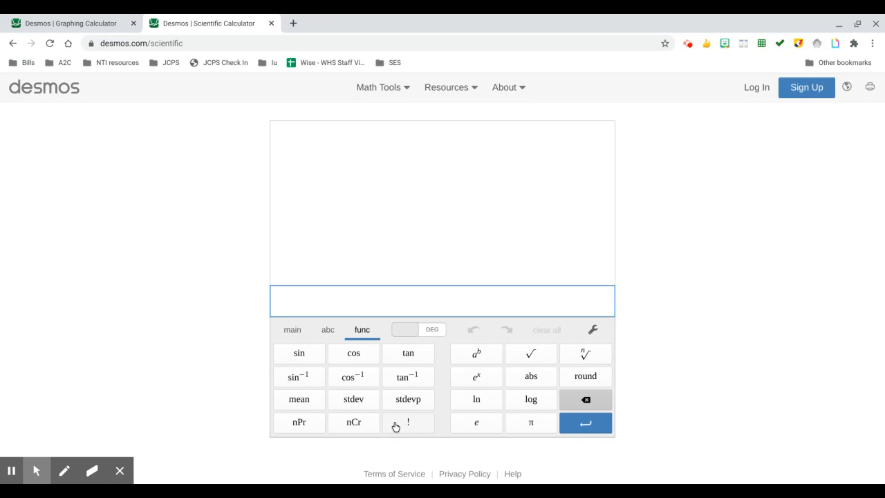
# Enter 2 · 3 + 2 in the scientific calculator using the main keypad
pyautogui.click(292, 332)
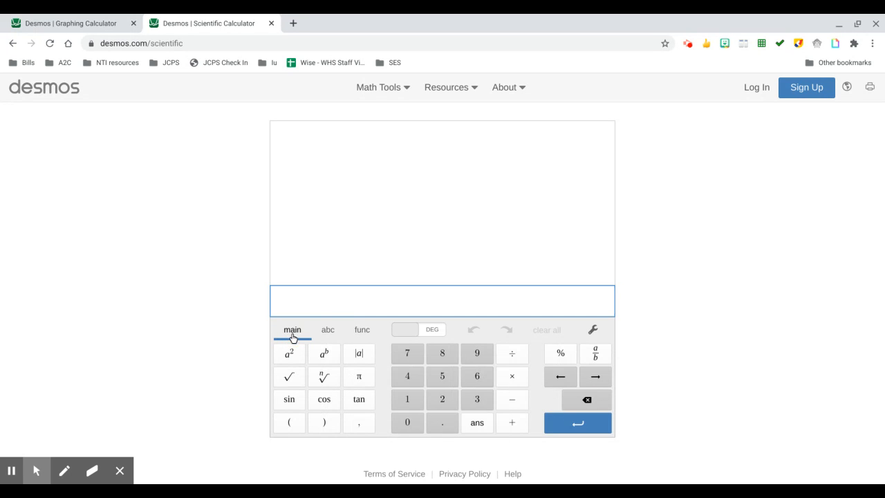
pyautogui.click(446, 404)
pyautogui.click(508, 377)
pyautogui.click(478, 398)
pyautogui.click(515, 422)
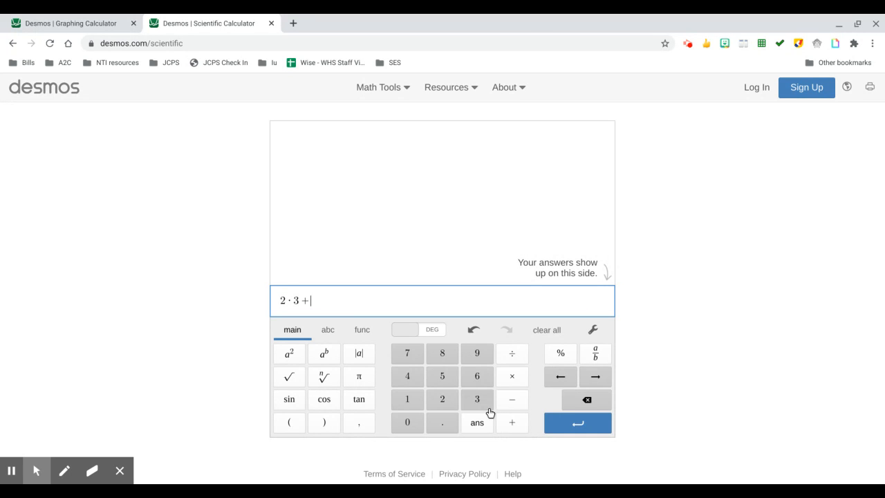
pyautogui.click(441, 405)
# Extend the expression with − 6/2.5 and convert its decimal answer to a fraction
pyautogui.click(512, 399)
pyautogui.click(472, 374)
pyautogui.click(510, 361)
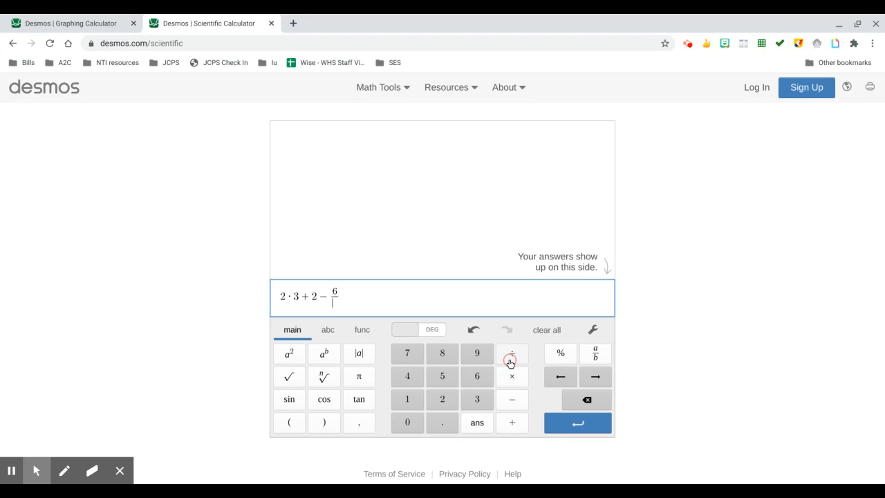
pyautogui.click(442, 400)
pyautogui.click(444, 422)
pyautogui.click(440, 379)
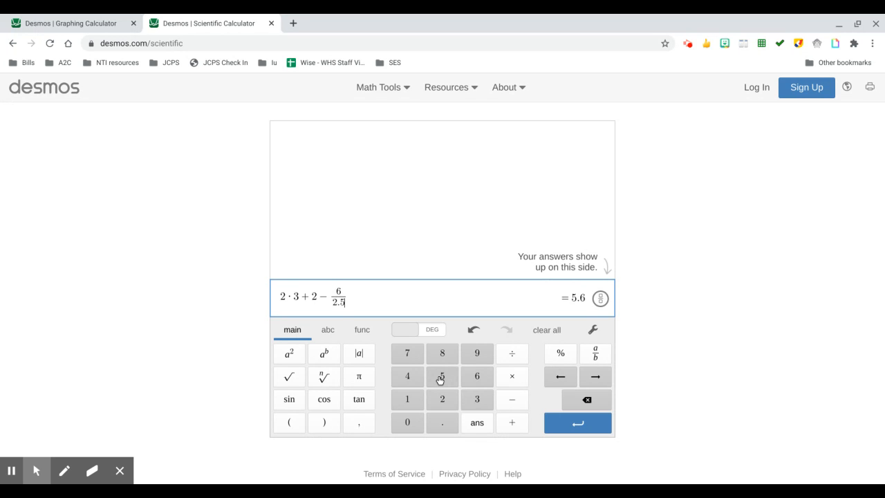
pyautogui.click(600, 301)
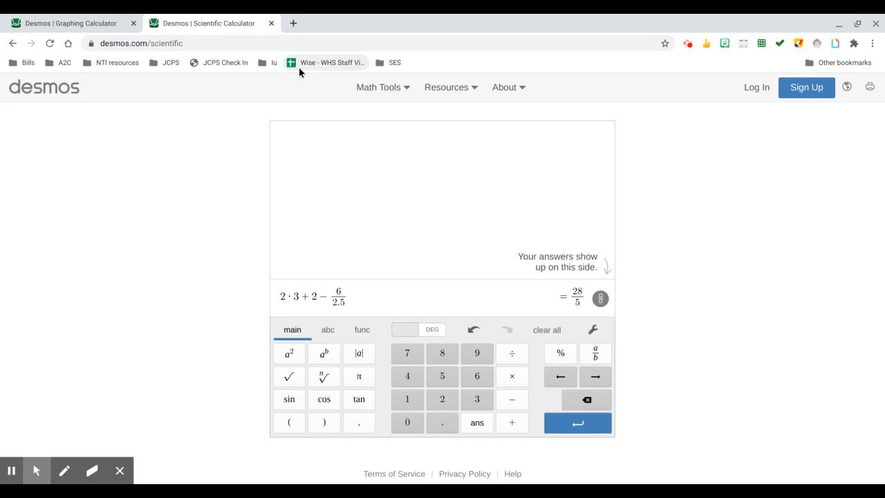
# Return to the Desmos home page, activate the Class Code field for students, and look over the classroom section
pyautogui.click(72, 92)
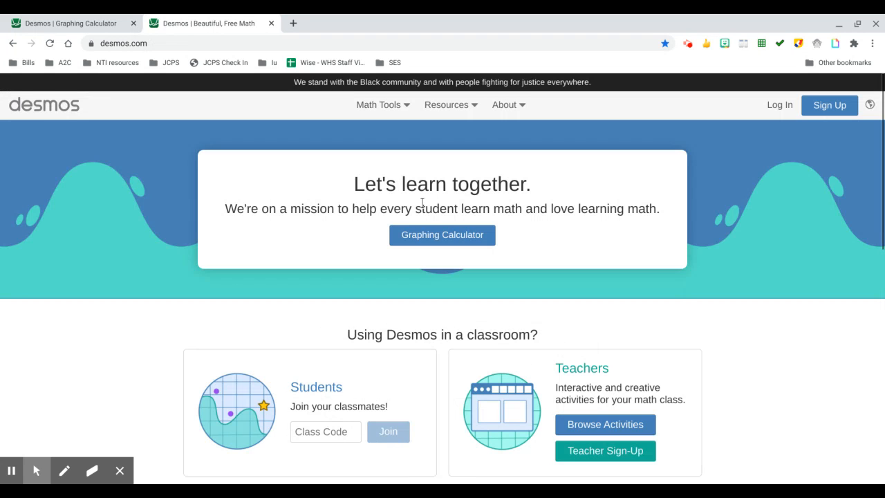
pyautogui.scroll(-1, 422, 201)
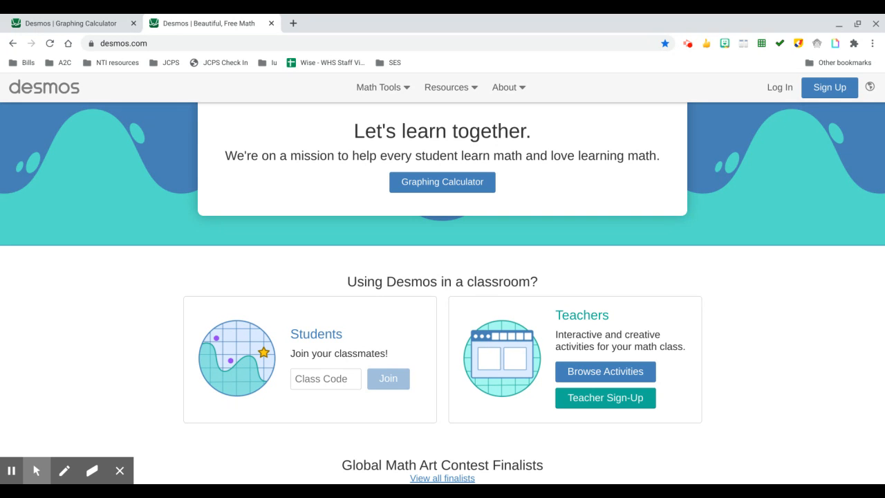
pyautogui.click(312, 380)
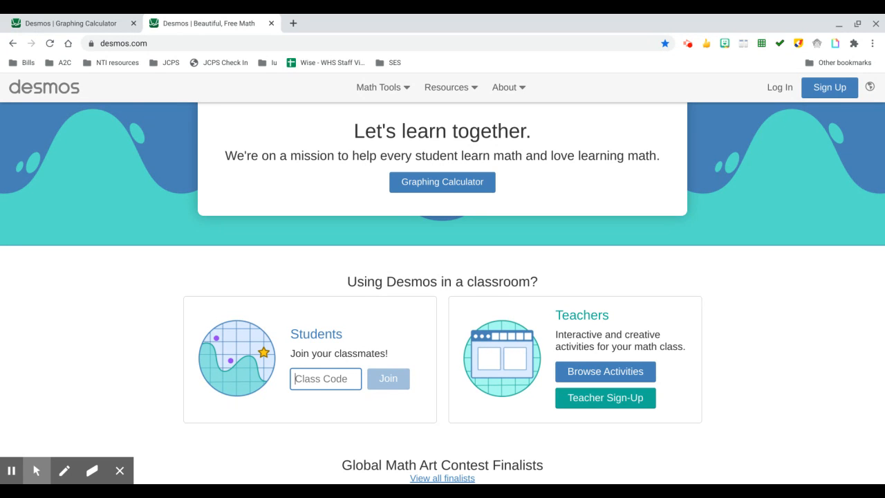
pyautogui.scroll(-2, 442, 290)
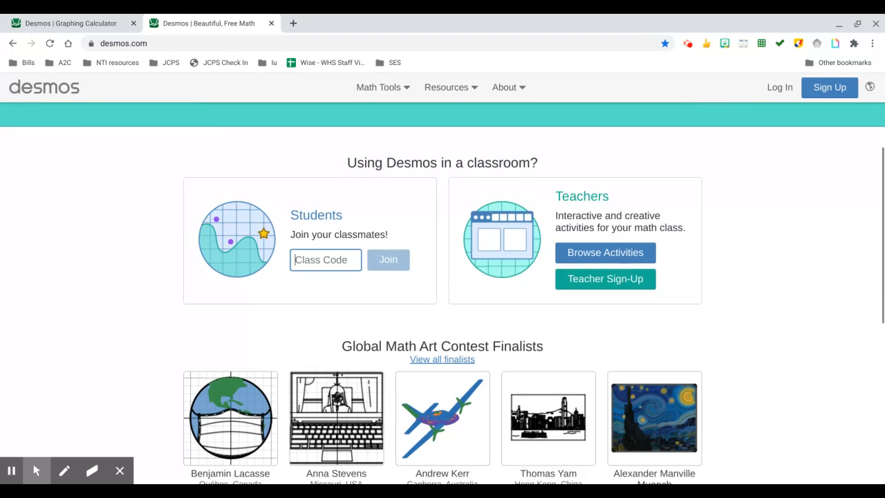
pyautogui.scroll(3, 442, 290)
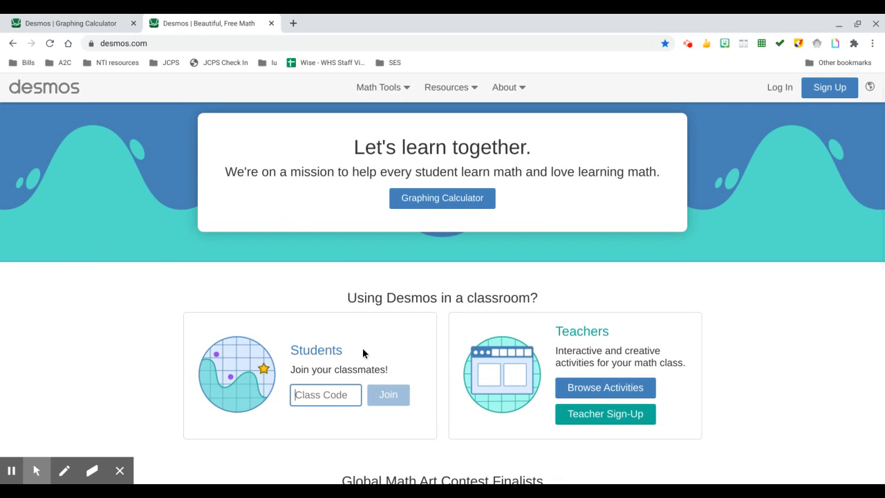
pyautogui.scroll(1, 391, 353)
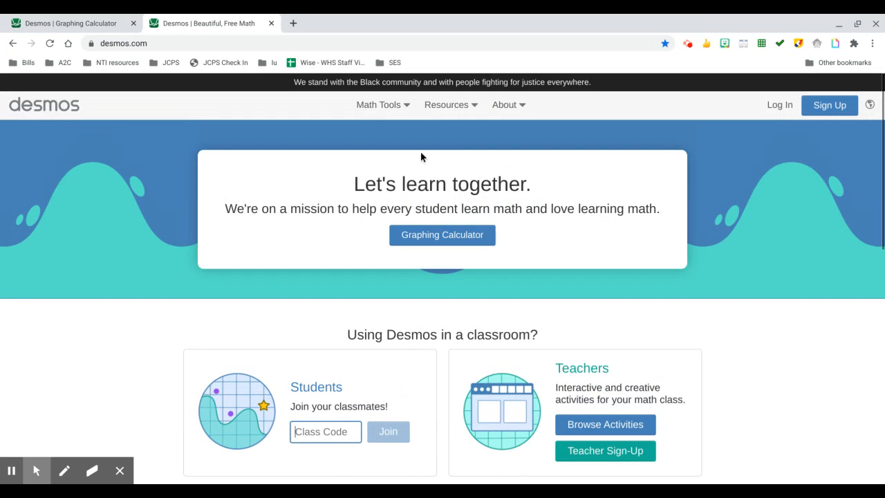